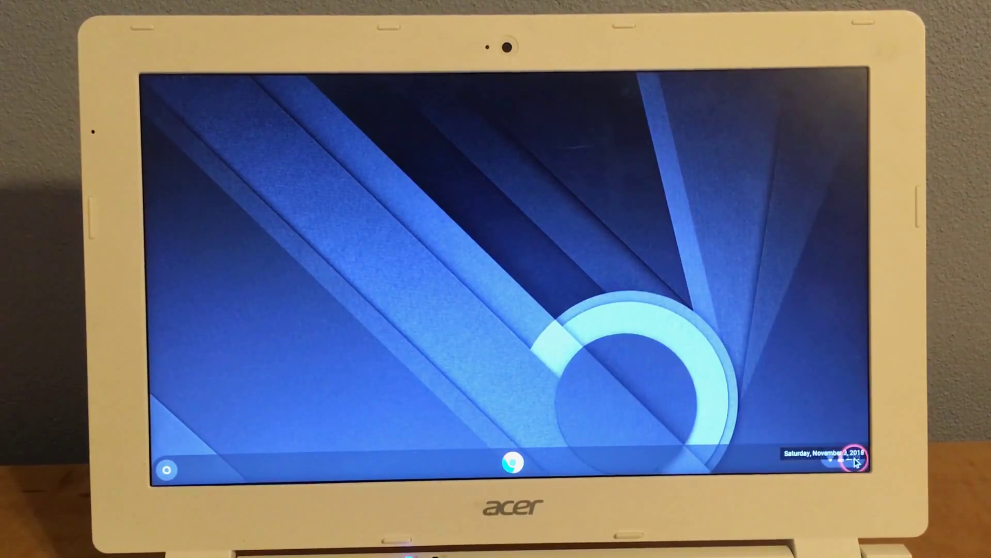
pyautogui.click(856, 461)
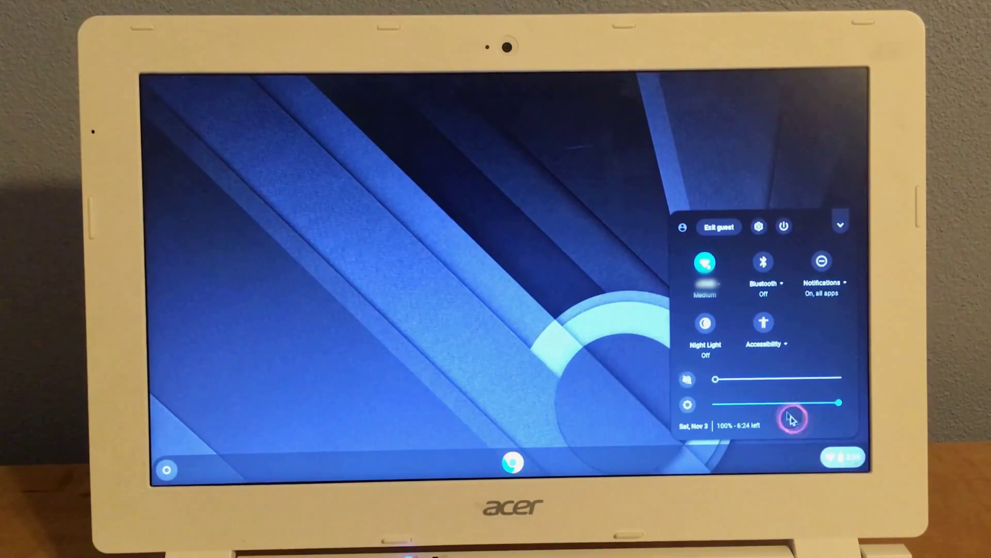
pyautogui.click(711, 326)
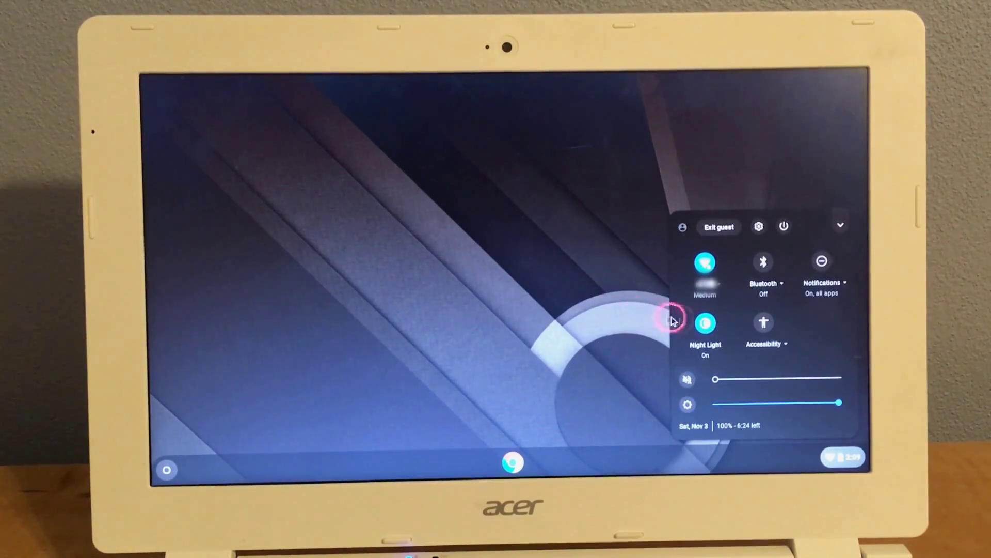
pyautogui.click(706, 322)
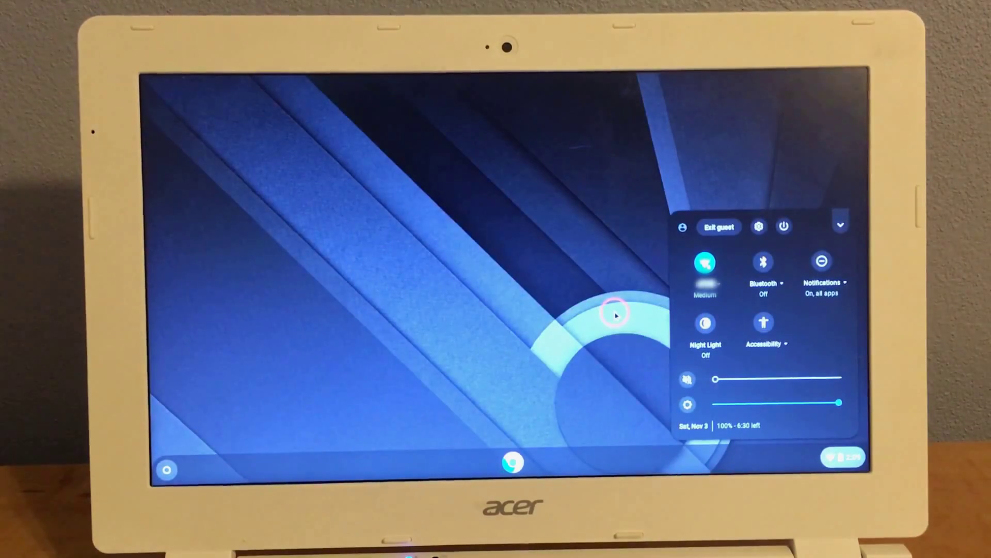
pyautogui.click(616, 314)
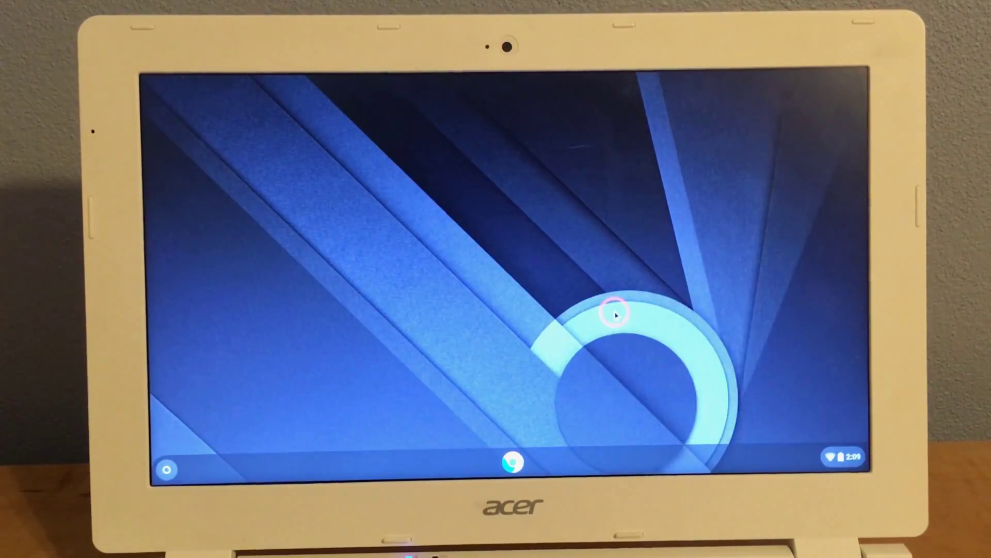